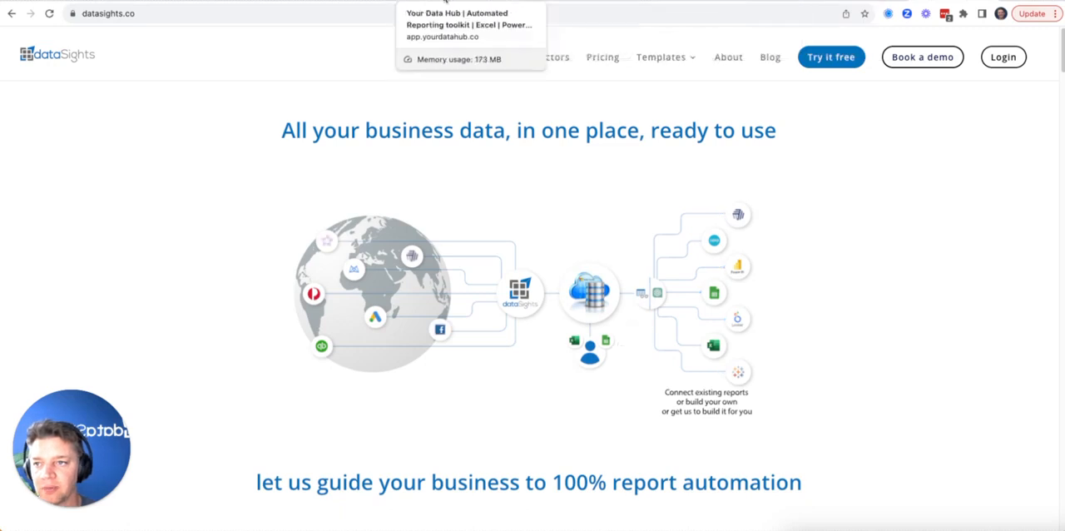
Switch to the Your Data Hub app and, in the User Data Editor, start a new table named XeroAccountMappingTable
click(445, 2)
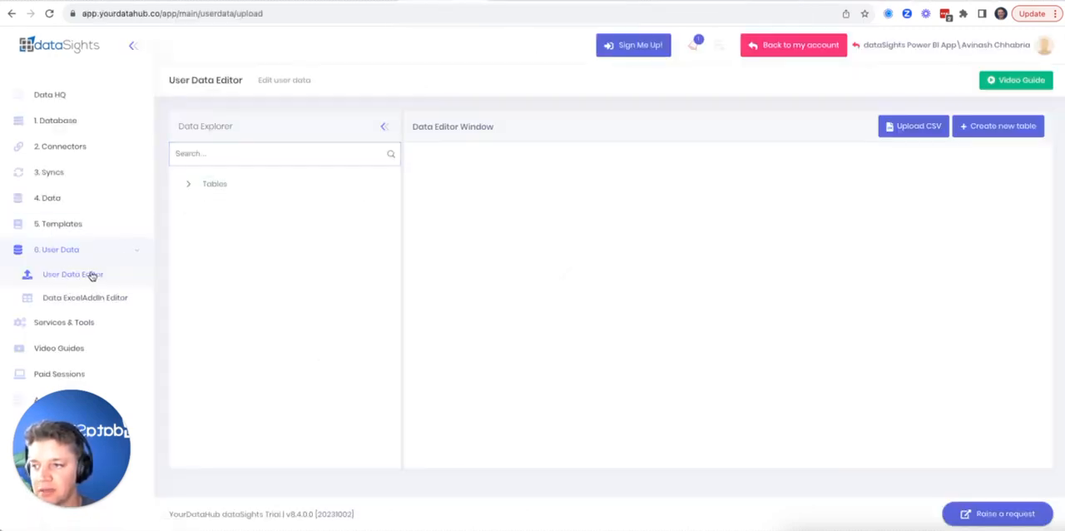
click(187, 185)
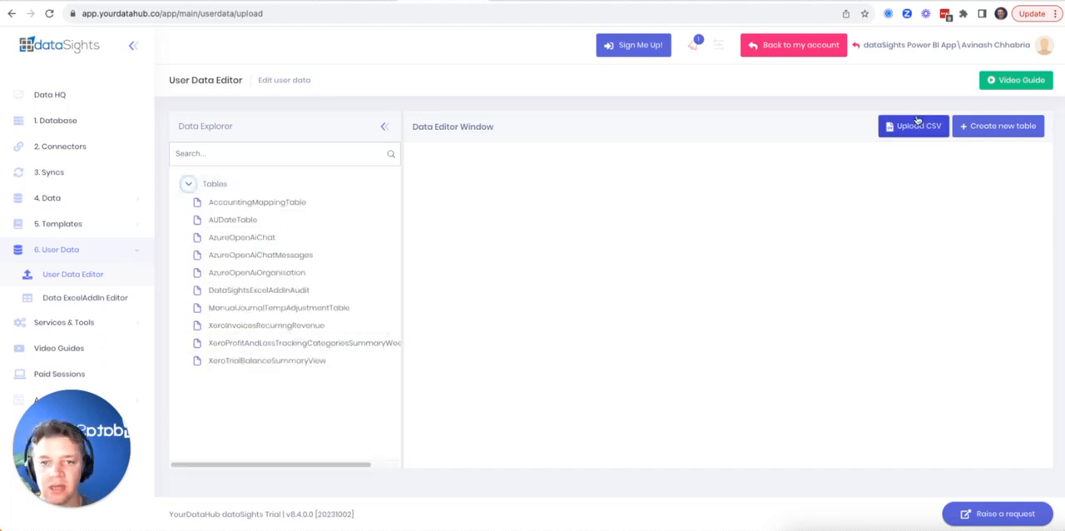
click(965, 125)
click(934, 127)
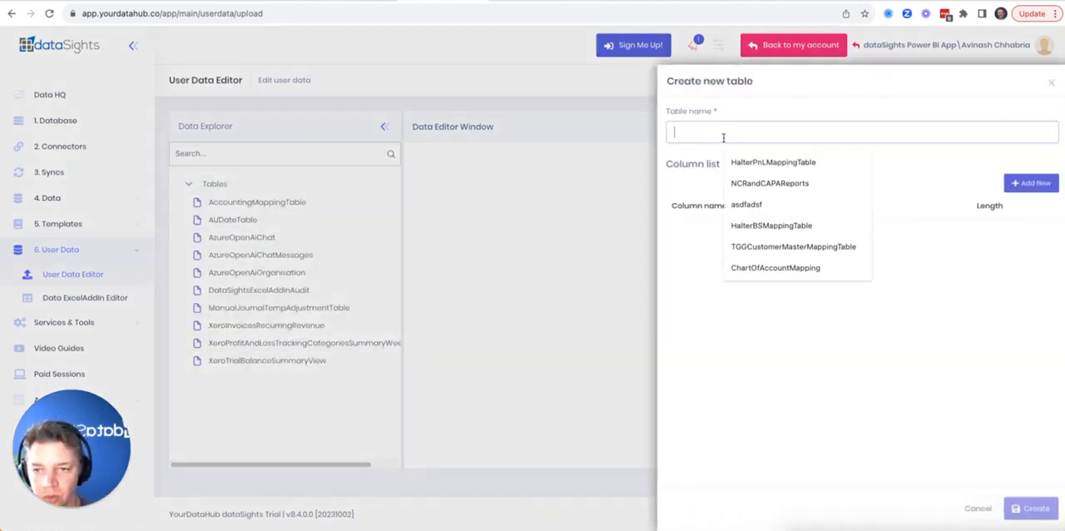
text(Acc)
key(BackSpace)
key(BackSpace)
text(XeroAccoun)
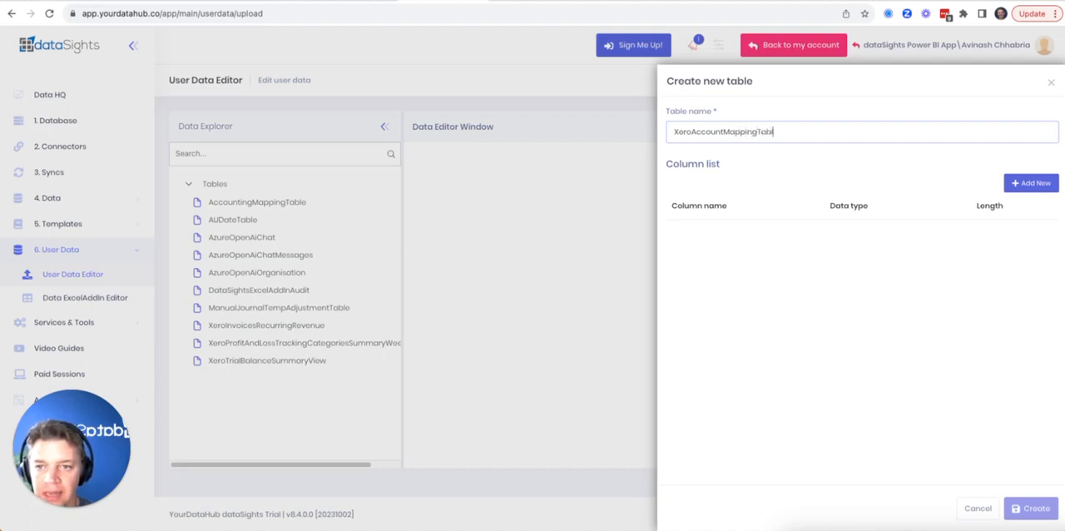
Add a text column named AccountName with a length of 500 to the new table
click(1031, 183)
click(730, 238)
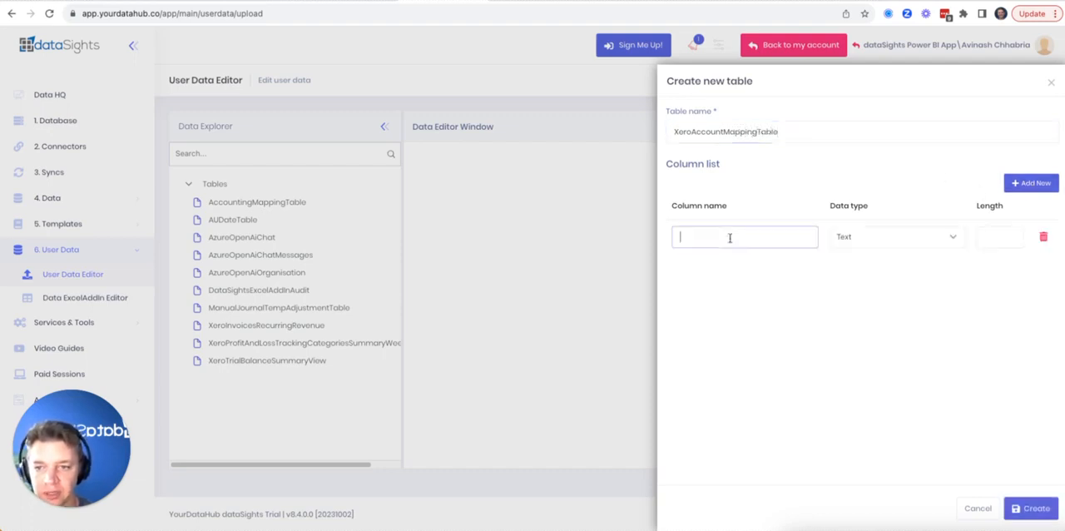
text(AccountName)
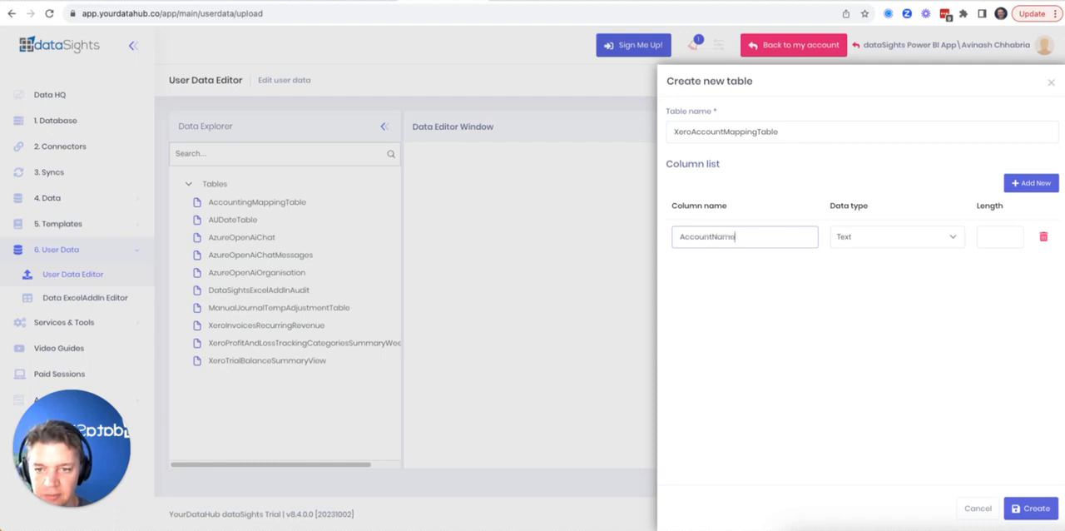
key(Tab)
key(Tab)
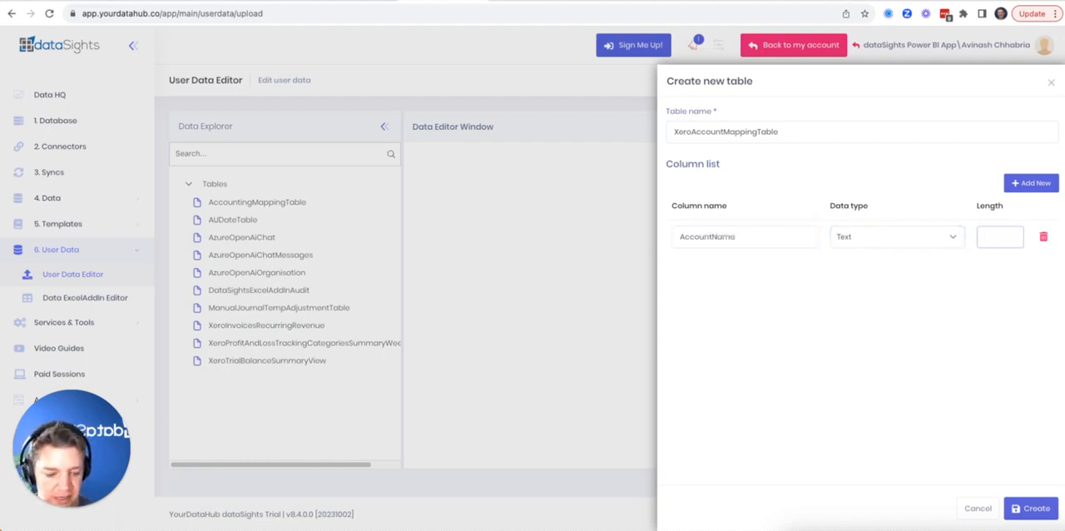
text(500)
Add a second text column named ReportingCategory with a length of 500 and create the table
click(1031, 182)
click(743, 270)
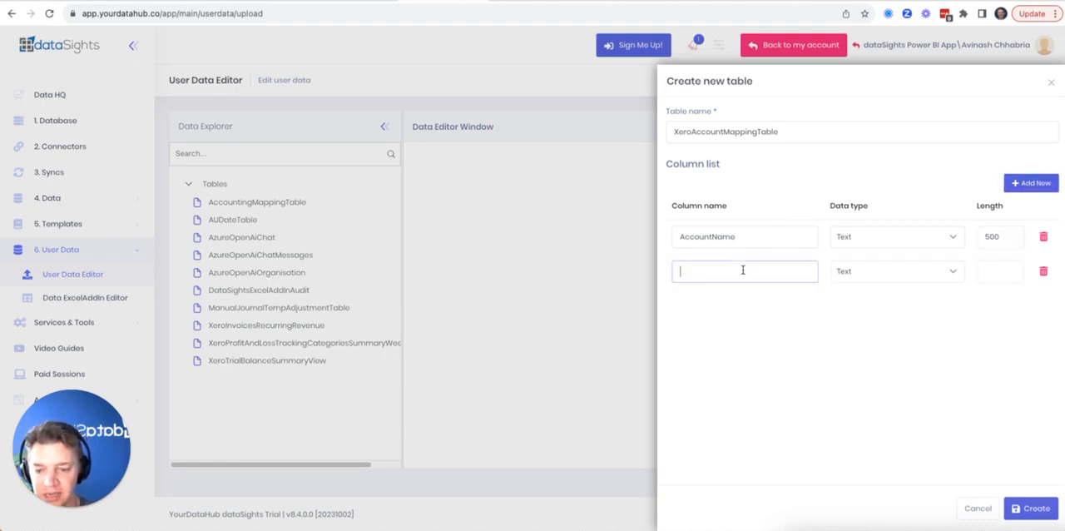
text(ReportingCategory)
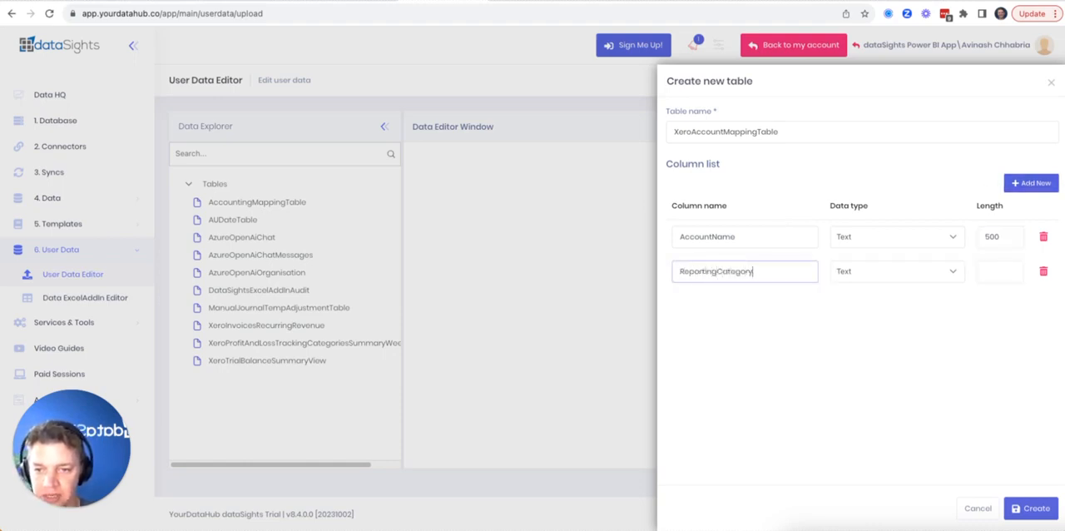
key(Tab)
key(Tab)
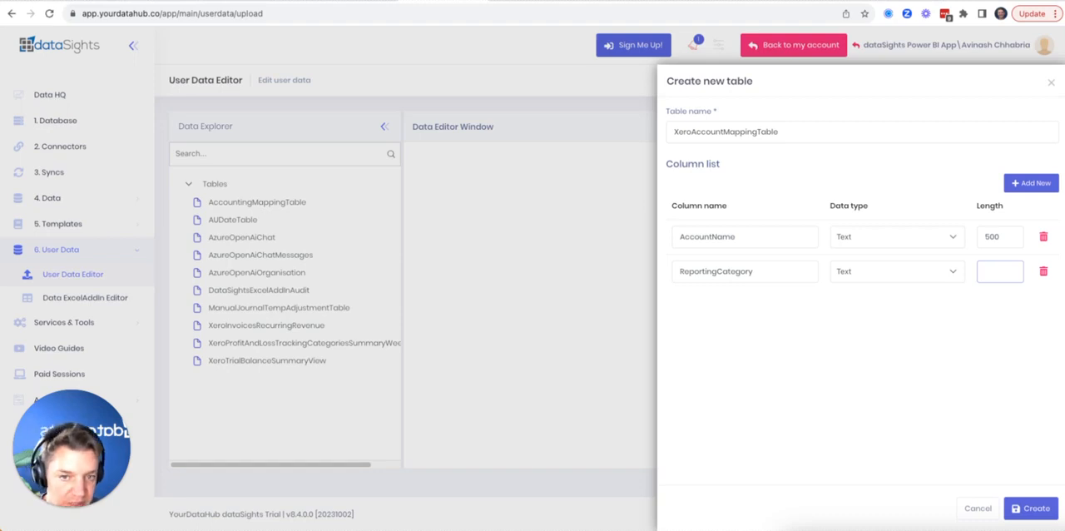
text(500)
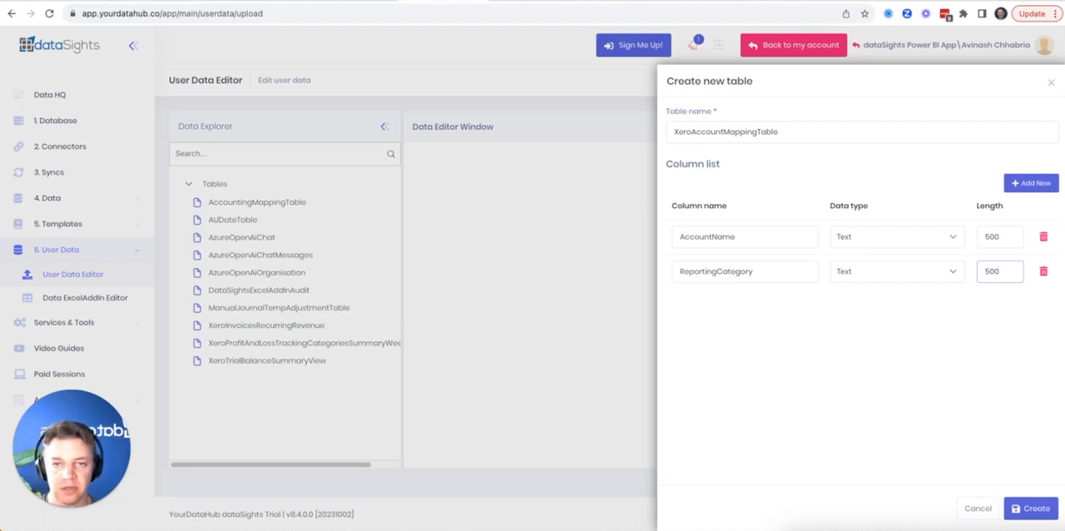
click(1030, 506)
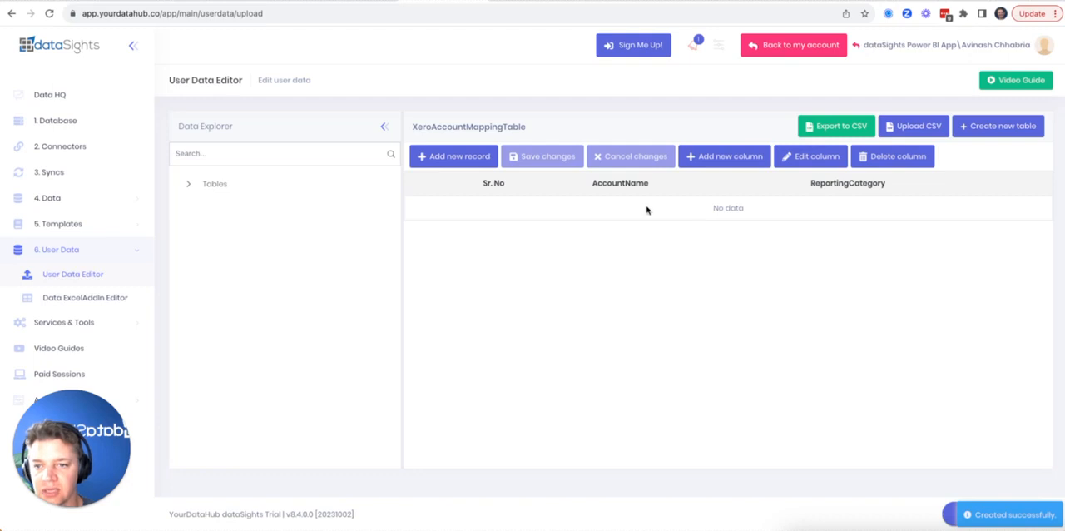
Add a record with AccountName Sales and ReportingCategory Revenue to XeroAccountMappingTable
click(456, 158)
click(640, 208)
text(Sales)
key(Tab)
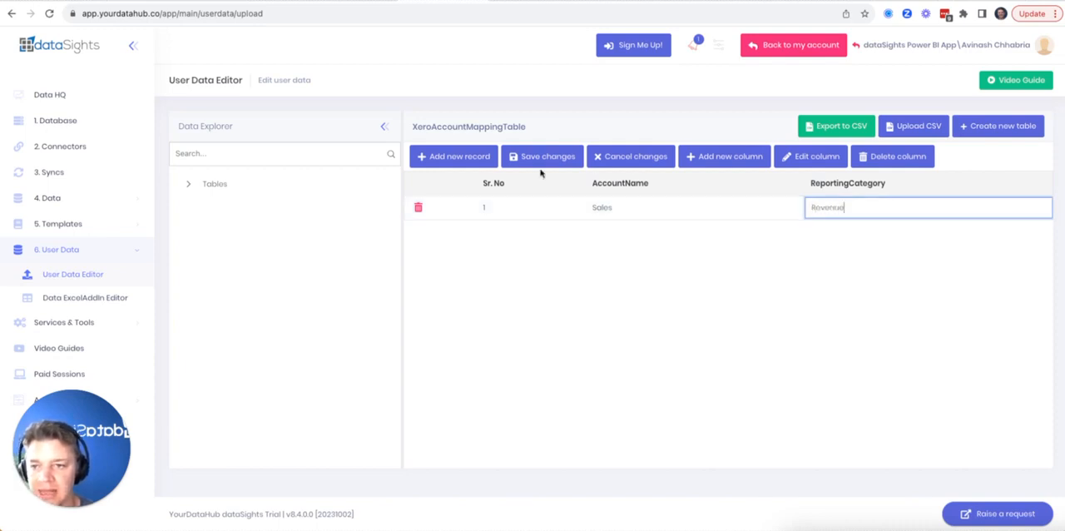
Add another record with AccountName Other Income and ReportingCategory Revenue, and save the table changes
click(441, 155)
click(610, 210)
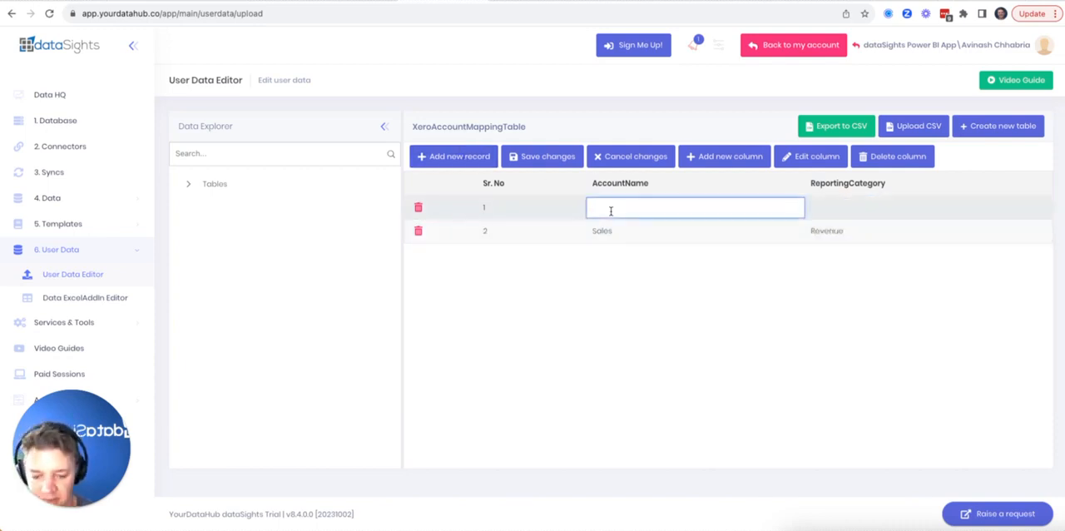
text(Other Income)
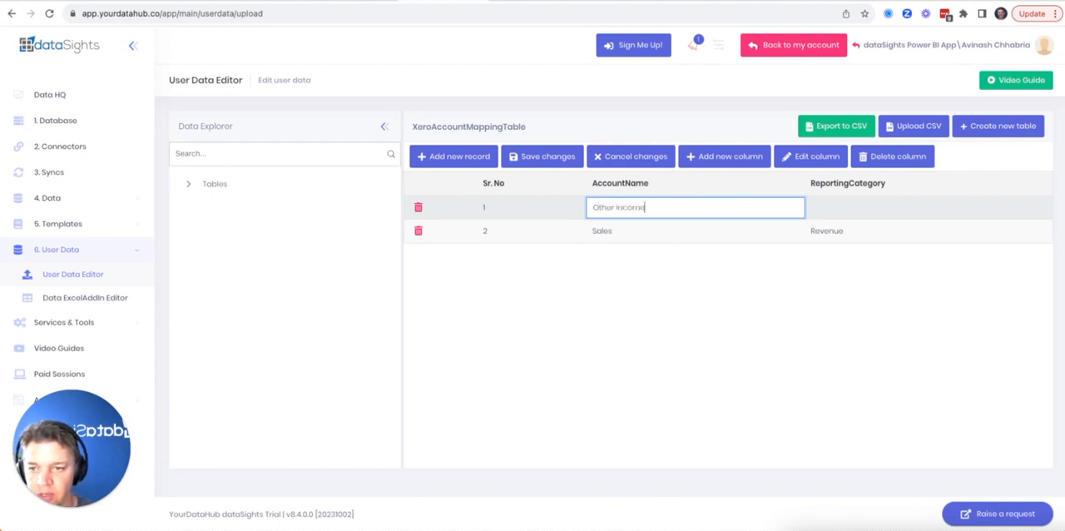
key(Tab)
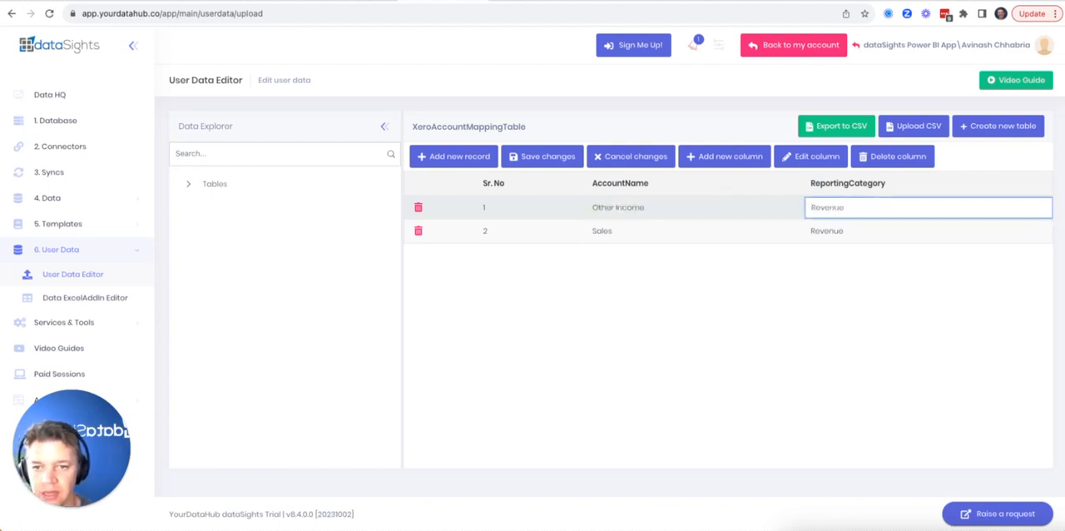
click(545, 156)
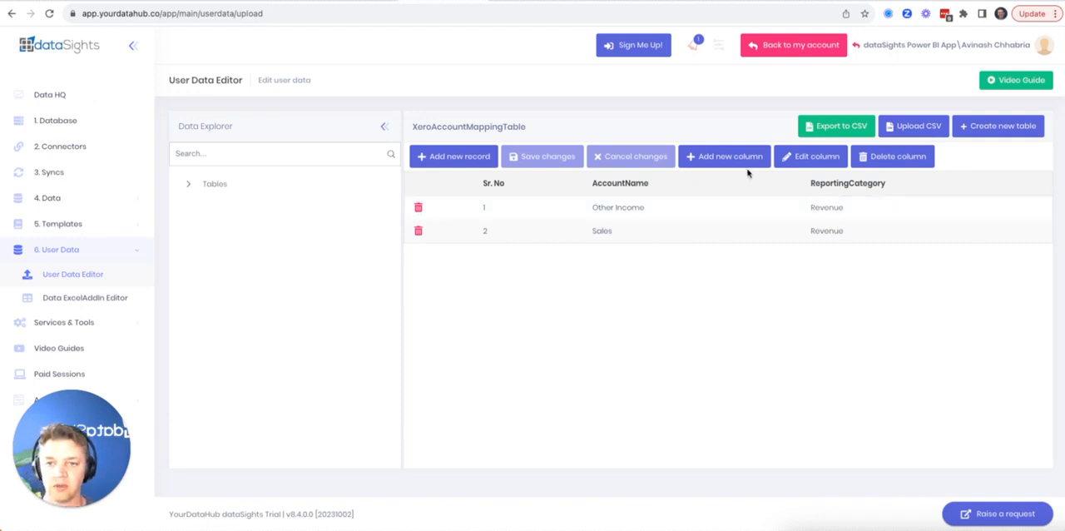
click(688, 208)
click(669, 341)
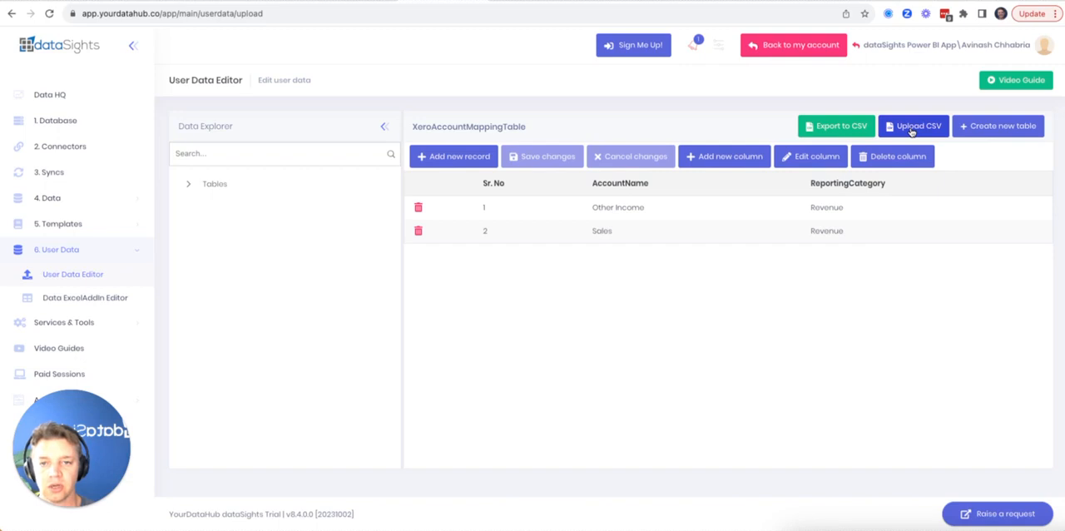
Export XeroAccountMappingTable to CSV and open the exported file in Excel
click(832, 126)
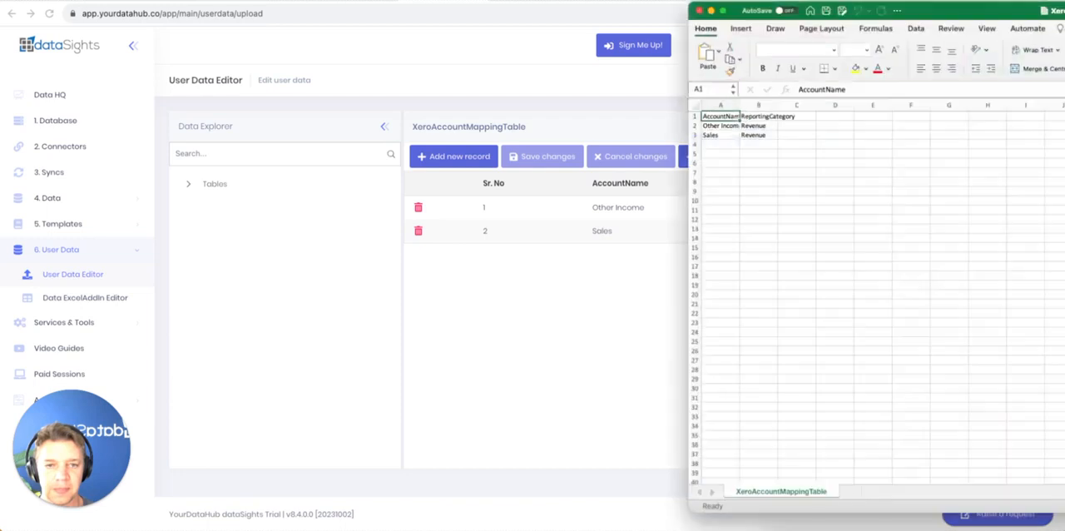
drag(1064, 13, 625, 10)
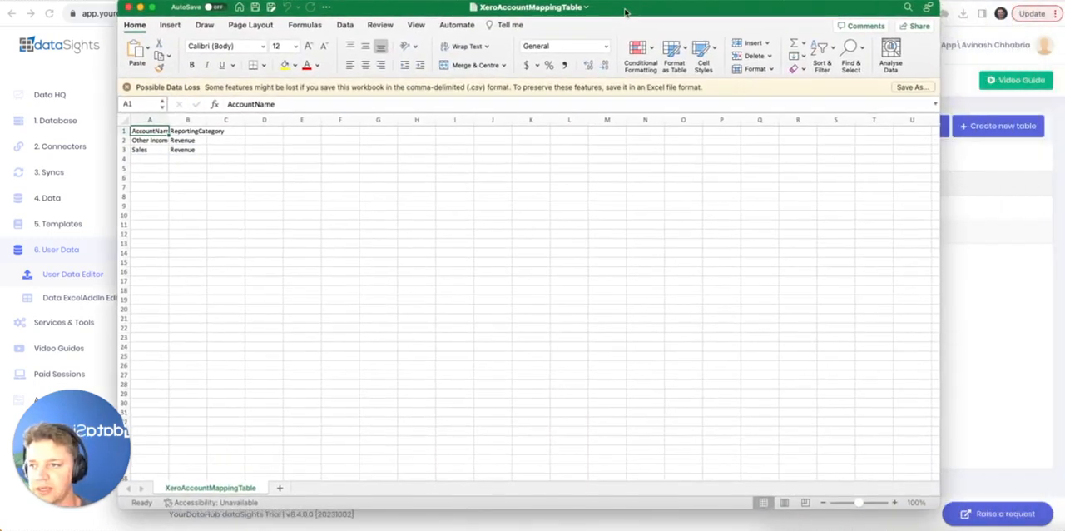
drag(152, 140, 173, 144)
Replace row 2 of the CSV with account name Direct Costs and reporting category COGS
click(148, 141)
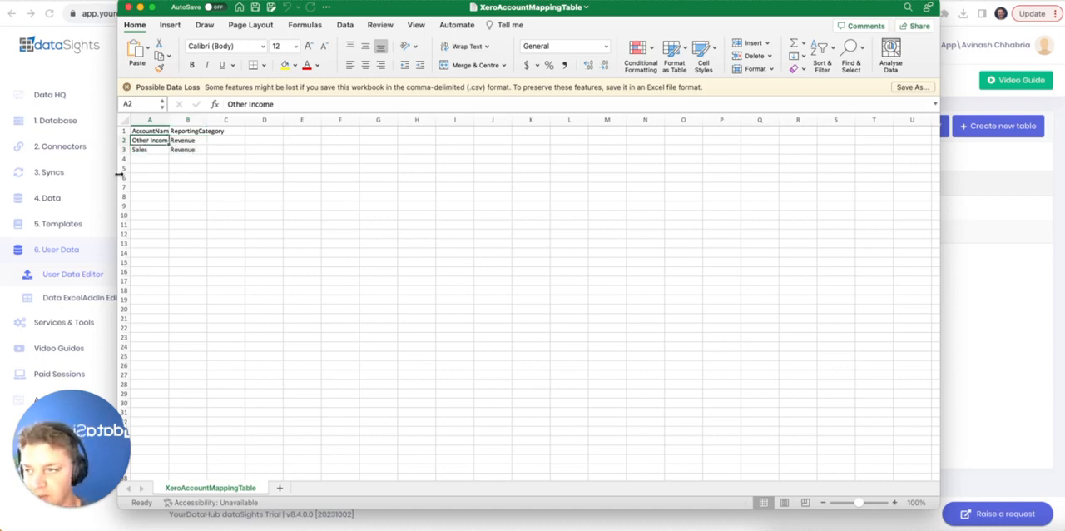
text(Direct Costs)
key(Tab)
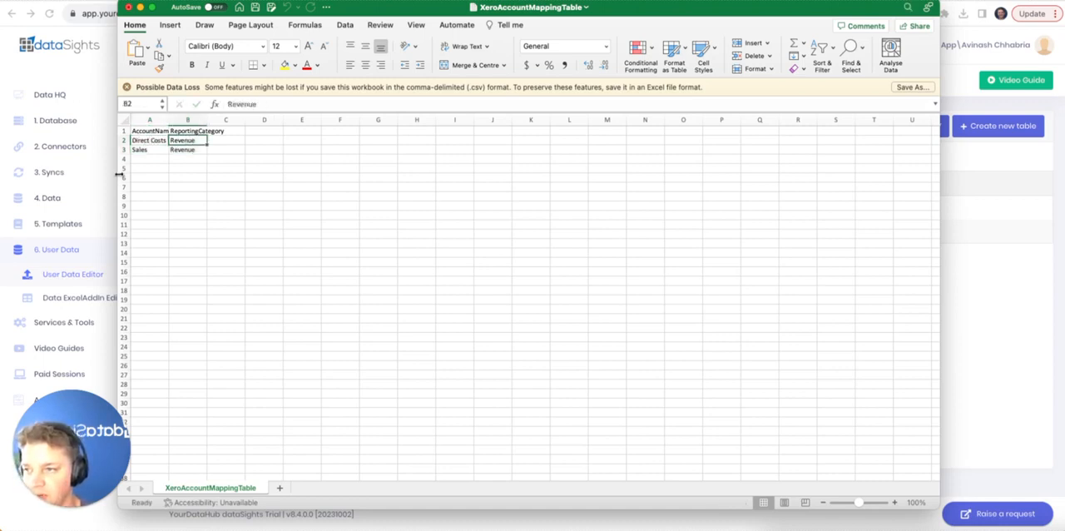
text(COGS)
key(Return)
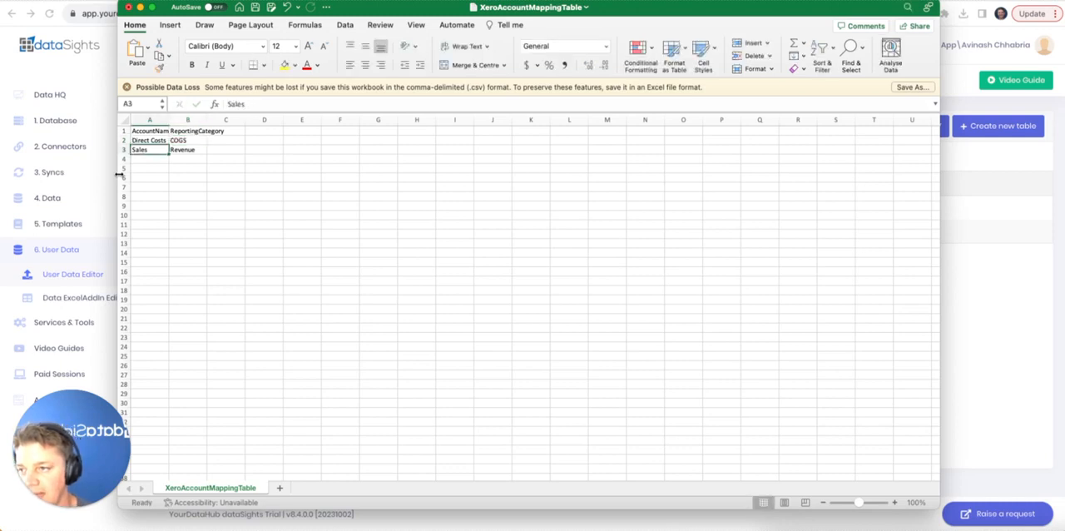
Replace row 3 with account name Expenses and reporting category Expense, and save the CSV file
text(Expens)
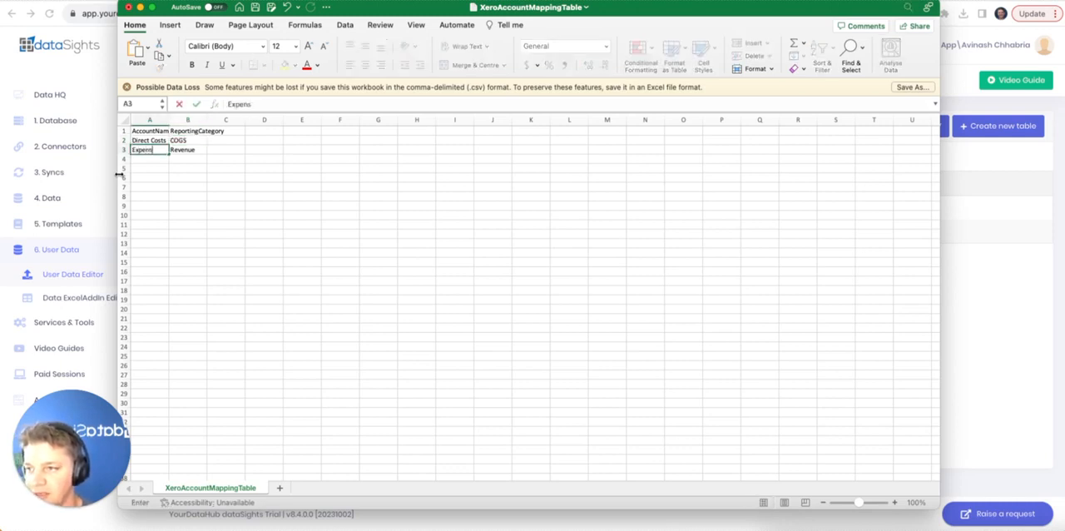
key(Tab)
text(Expense)
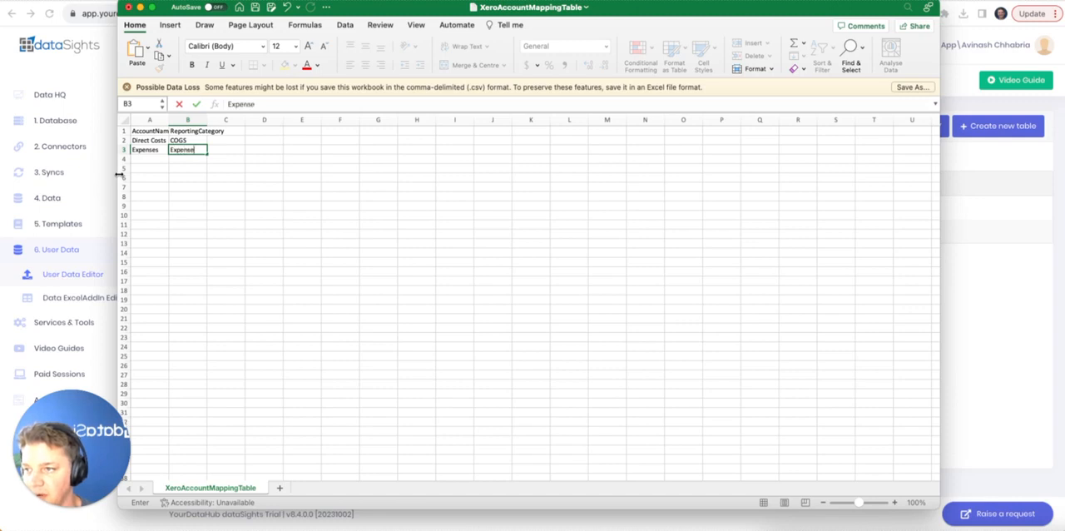
key(Return)
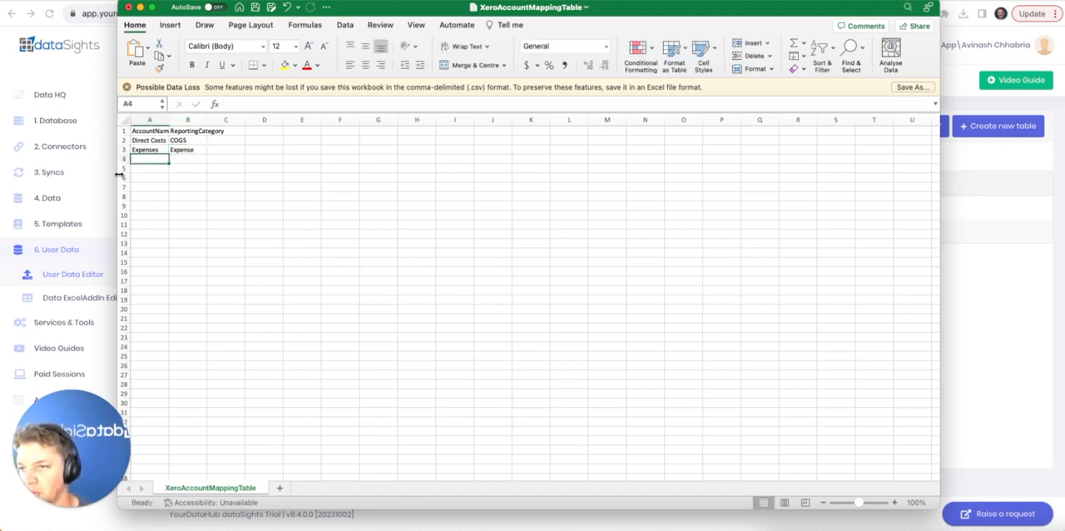
click(254, 6)
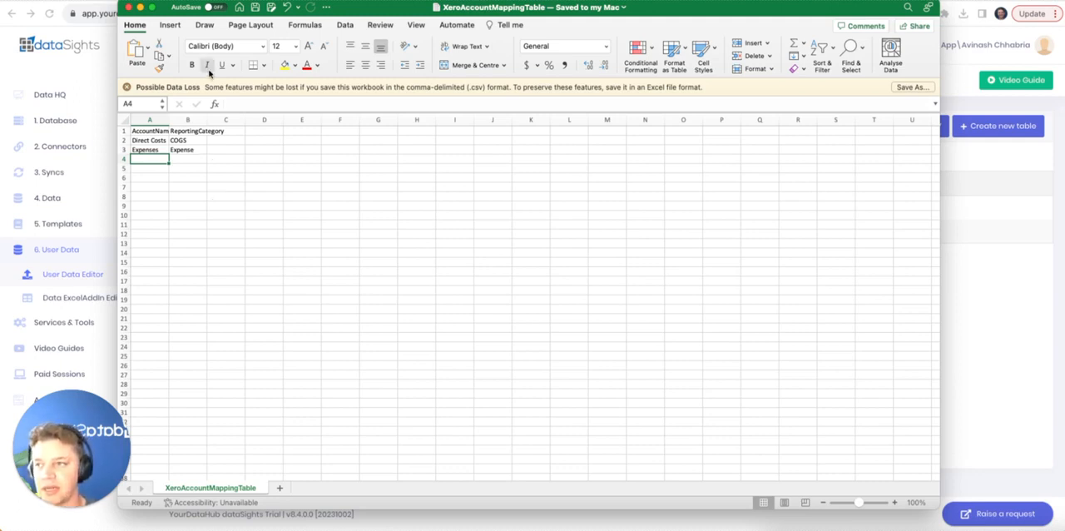
Return to the User Data Editor and start a CSV upload to XeroAccountMappingTable with overriding of existing data enabled
drag(170, 10, 1064, 175)
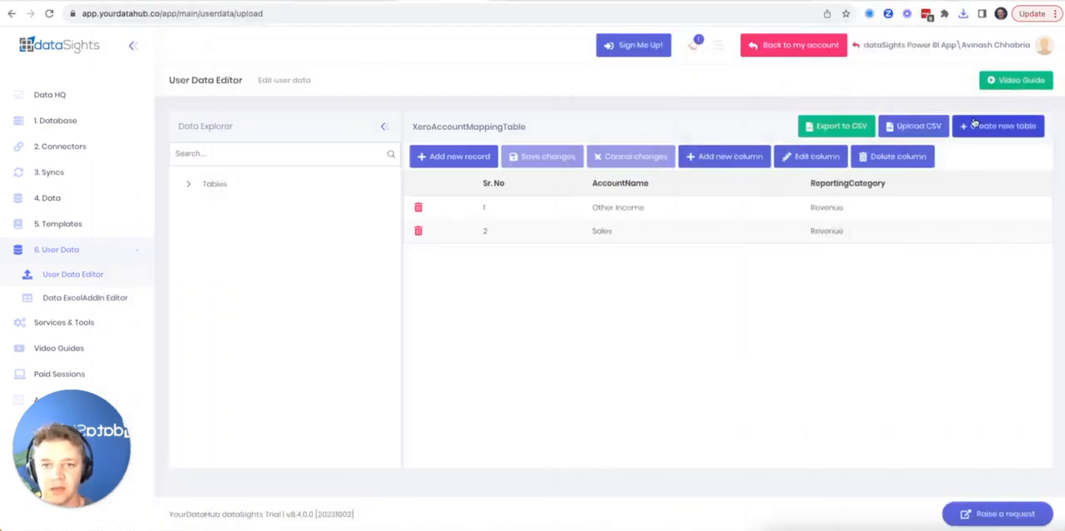
click(913, 127)
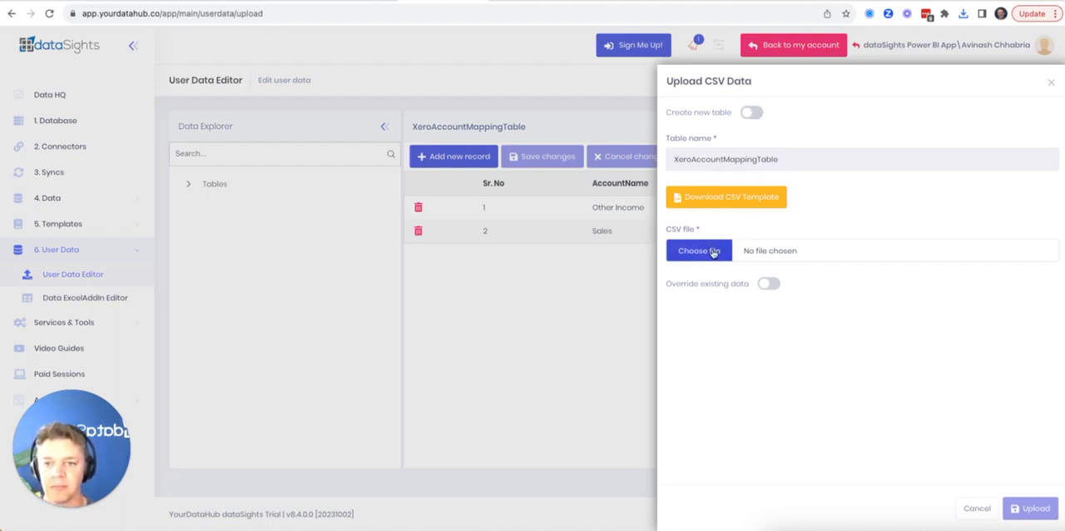
click(769, 285)
click(769, 285)
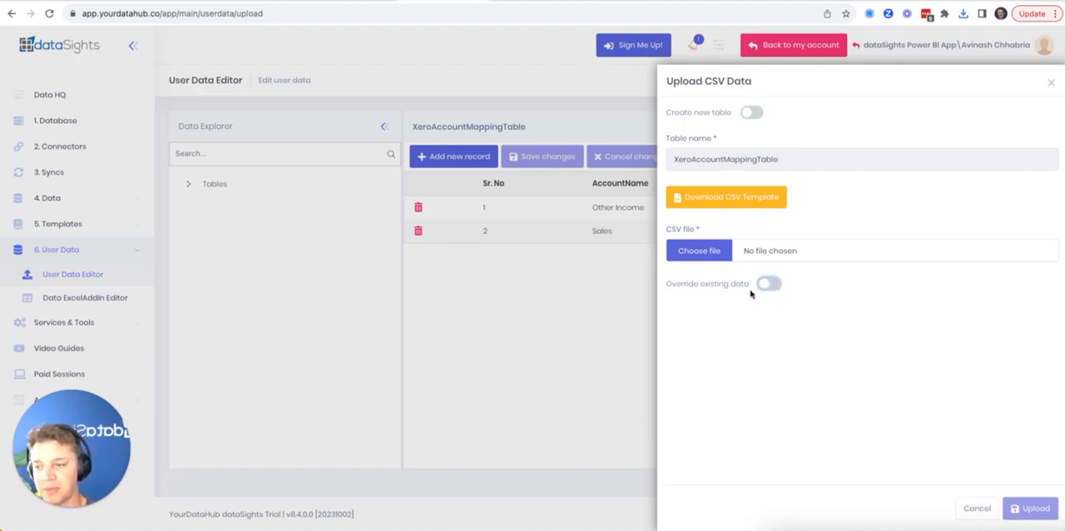
click(767, 284)
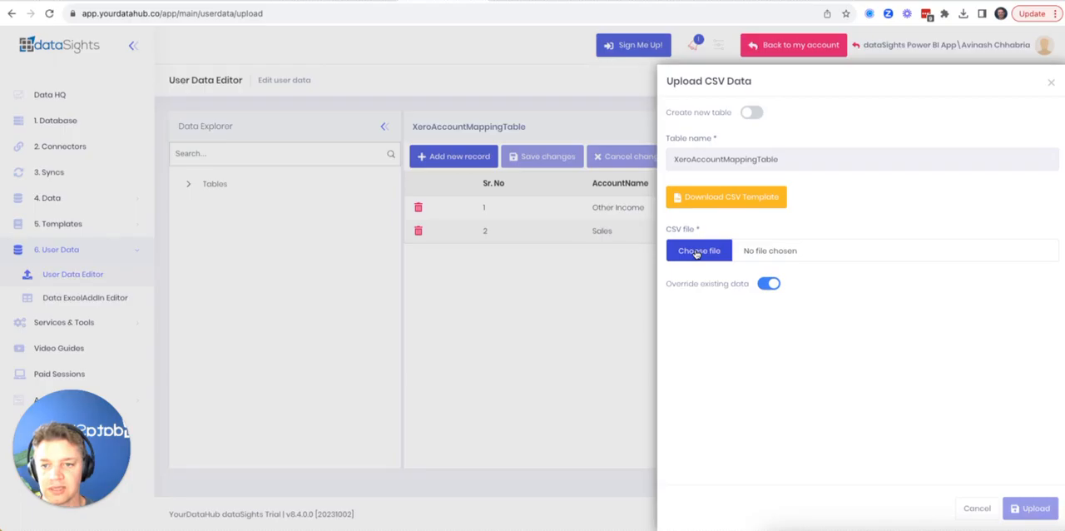
Choose XeroAccountMappingTable.csv from the Downloads folder as the CSV file and upload it
click(698, 253)
click(496, 186)
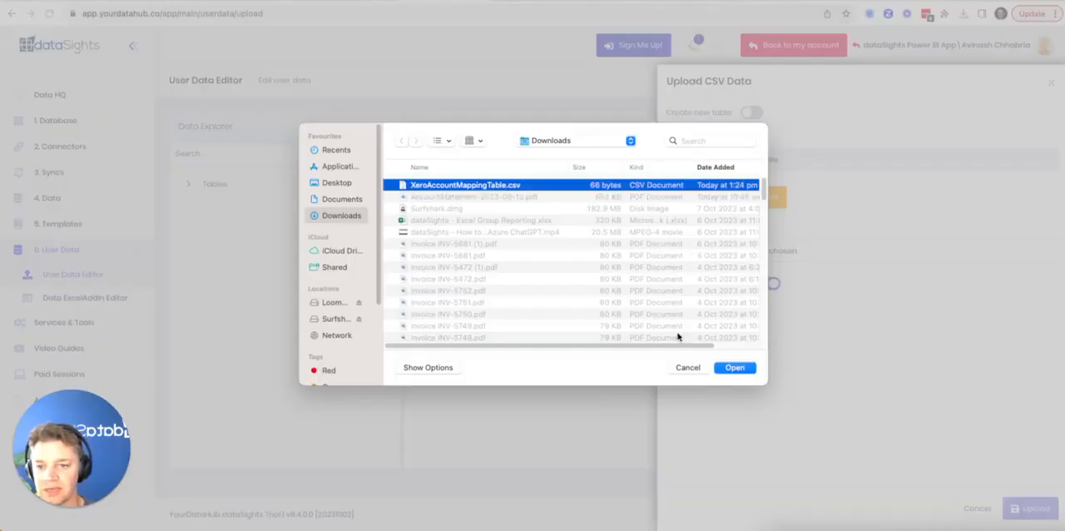
click(736, 367)
click(1029, 507)
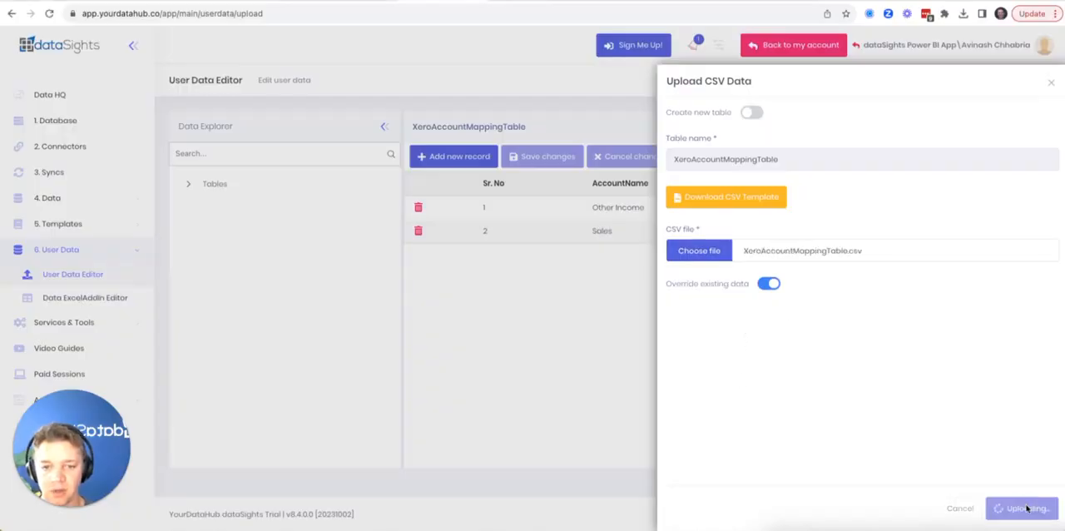